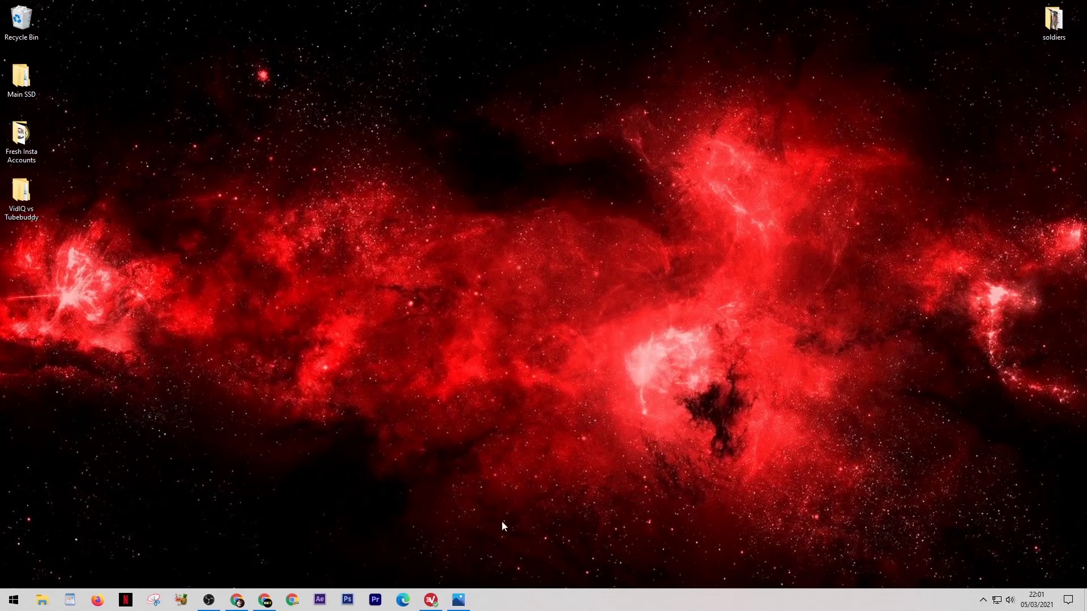
- Put the photo viewer away and bring up the browser with YouTube open
{"action": "left_click", "coordinate": [462, 598]}
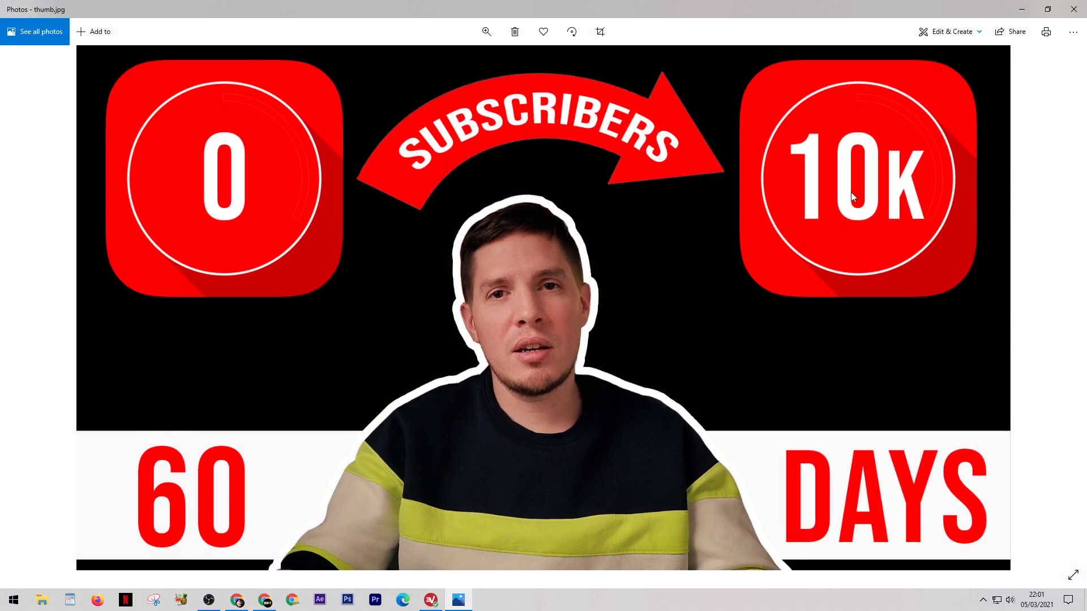
{"action": "left_click", "coordinate": [1022, 10]}
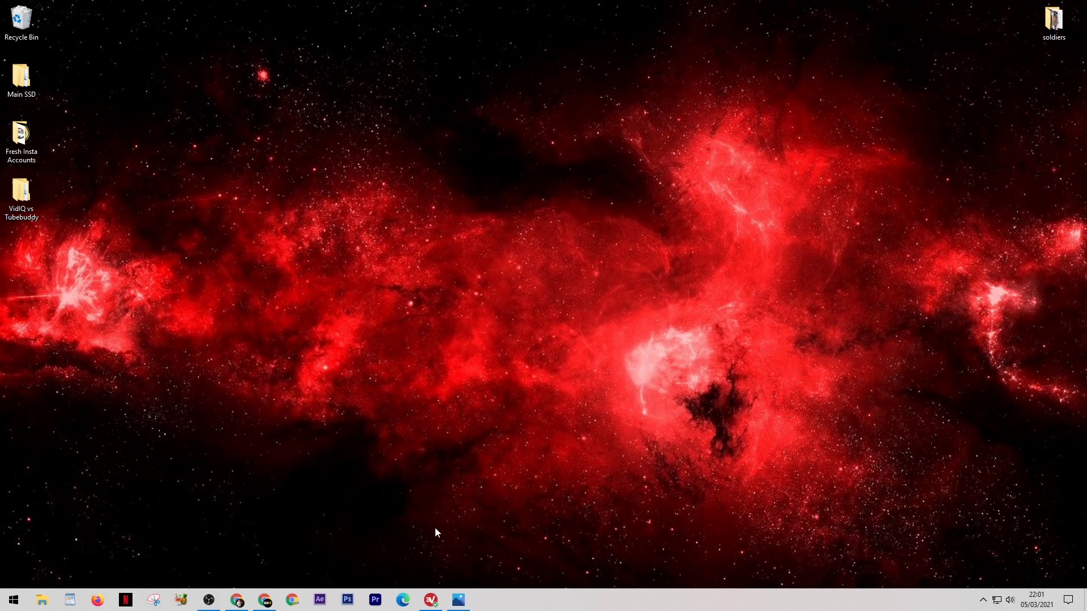
{"action": "left_click", "coordinate": [240, 603]}
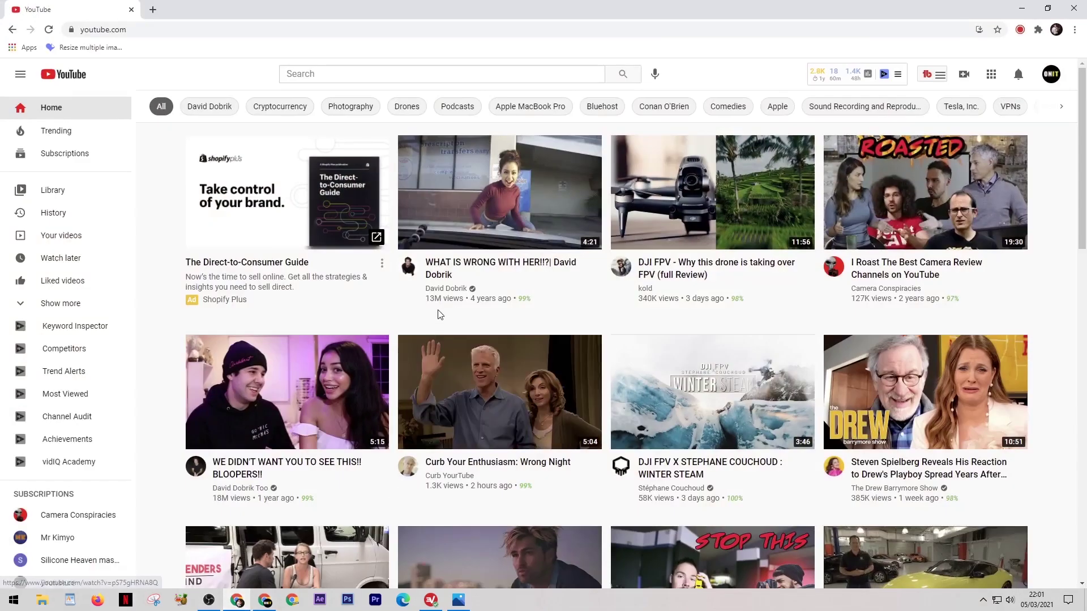
- Search YouTube for 'dji mini 2' so the keyword panel rates it Poor, 7/100
{"action": "left_click", "coordinate": [420, 74]}
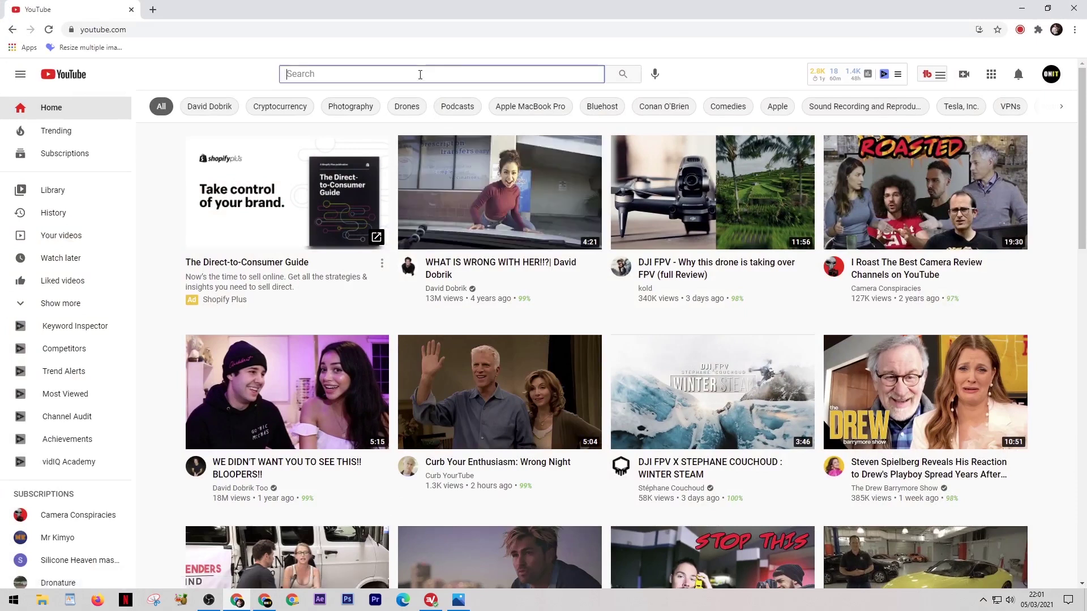
{"action": "type", "text": "dji mini"}
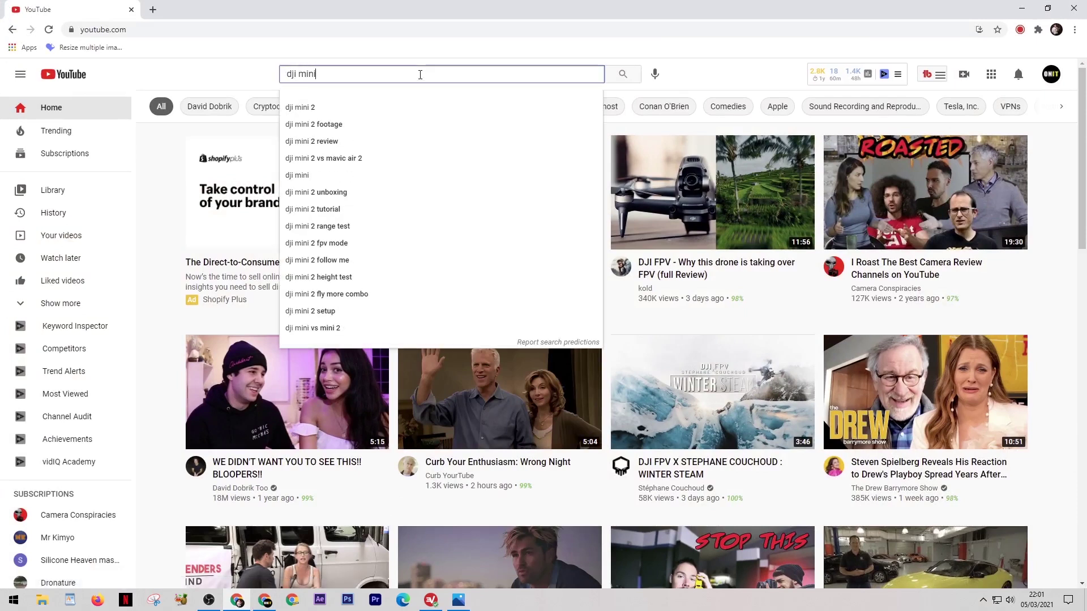
{"action": "type", "text": " 2"}
{"action": "key", "text": "Return"}
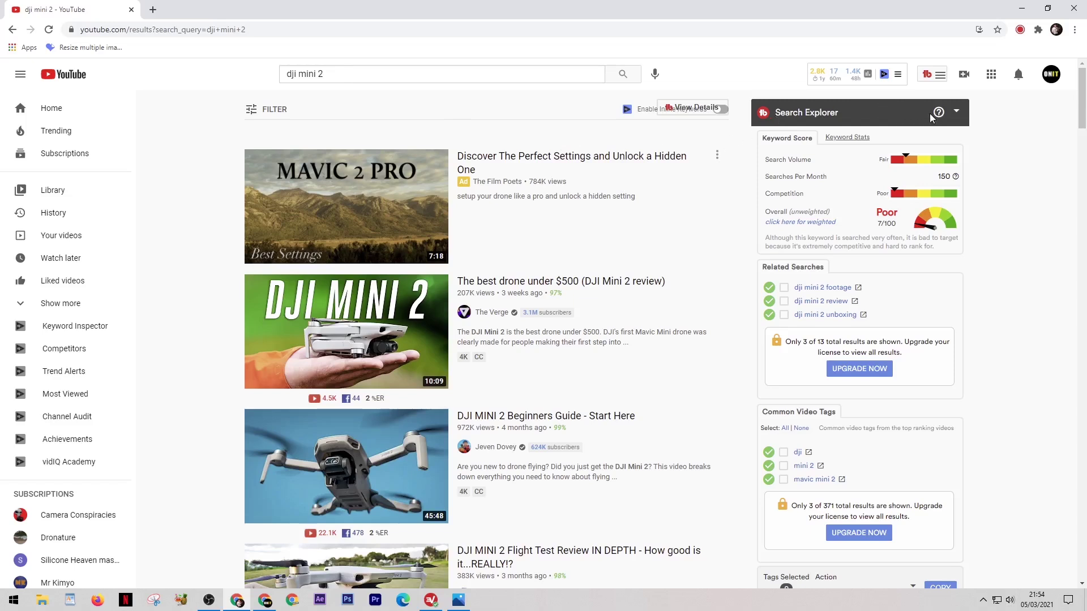
{"action": "scroll", "coordinate": [1042, 140], "scroll_direction": "down", "scroll_amount": 1}
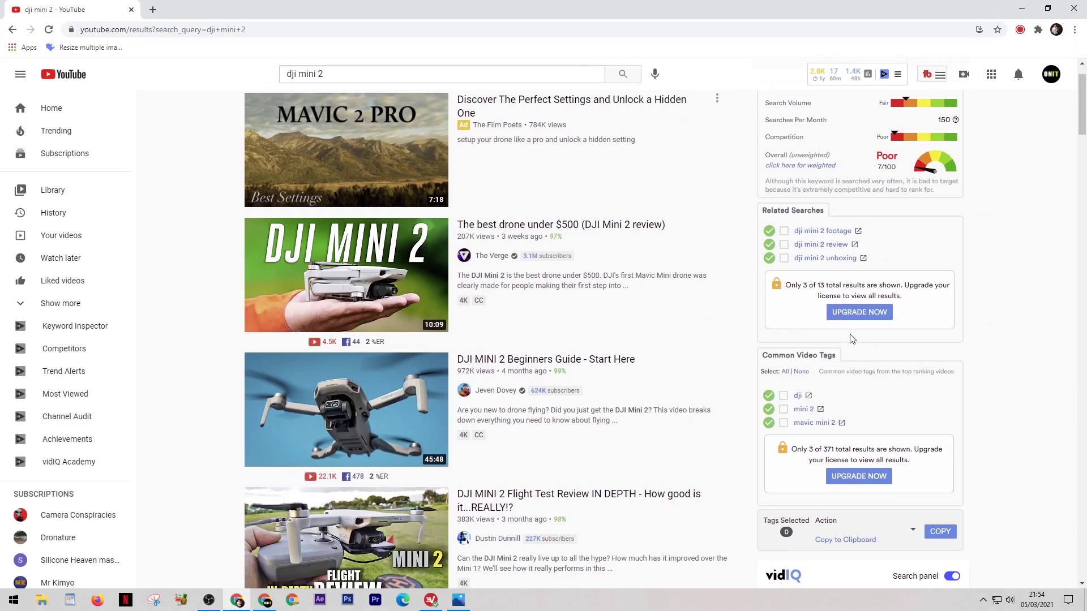
{"action": "scroll", "coordinate": [920, 268], "scroll_direction": "down", "scroll_amount": 1}
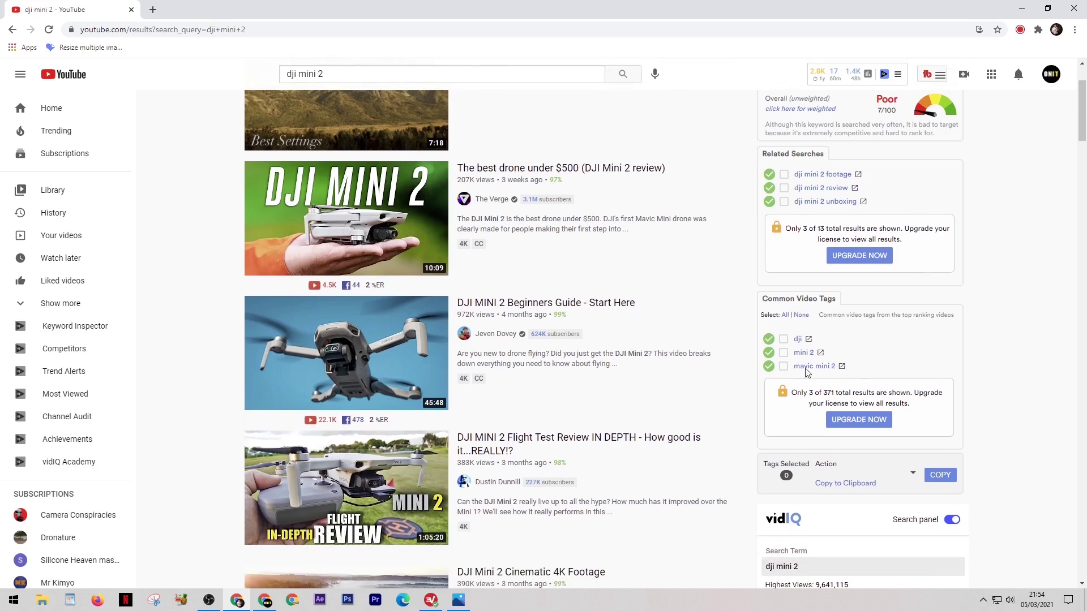
{"action": "scroll", "coordinate": [1019, 319], "scroll_direction": "down", "scroll_amount": 4}
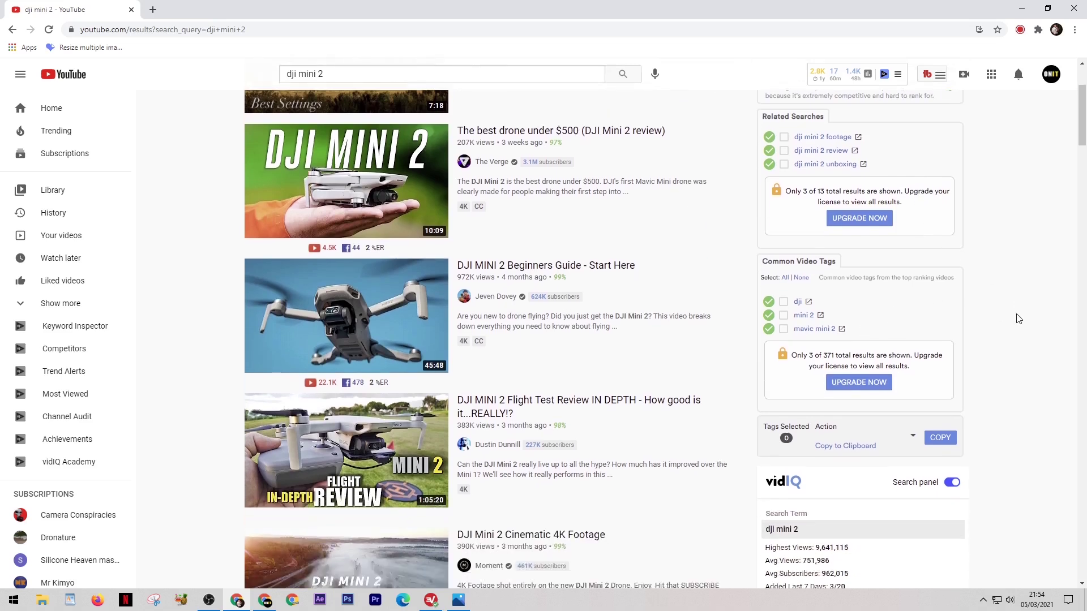
{"action": "scroll", "coordinate": [1018, 319], "scroll_direction": "down", "scroll_amount": 2}
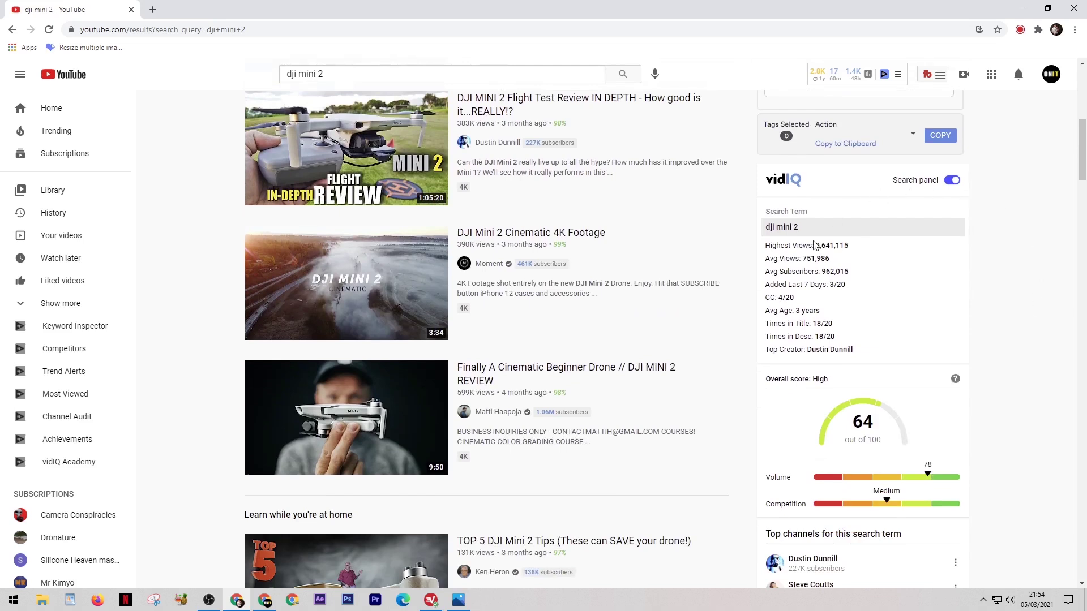
{"action": "scroll", "coordinate": [903, 278], "scroll_direction": "down", "scroll_amount": 1}
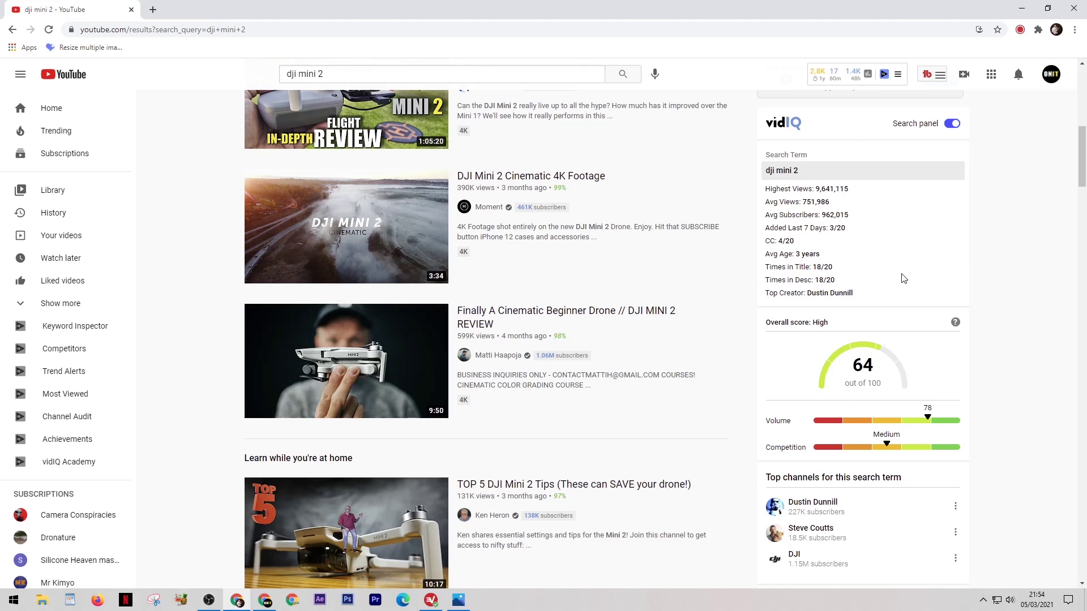
{"action": "scroll", "coordinate": [906, 280], "scroll_direction": "down", "scroll_amount": 4}
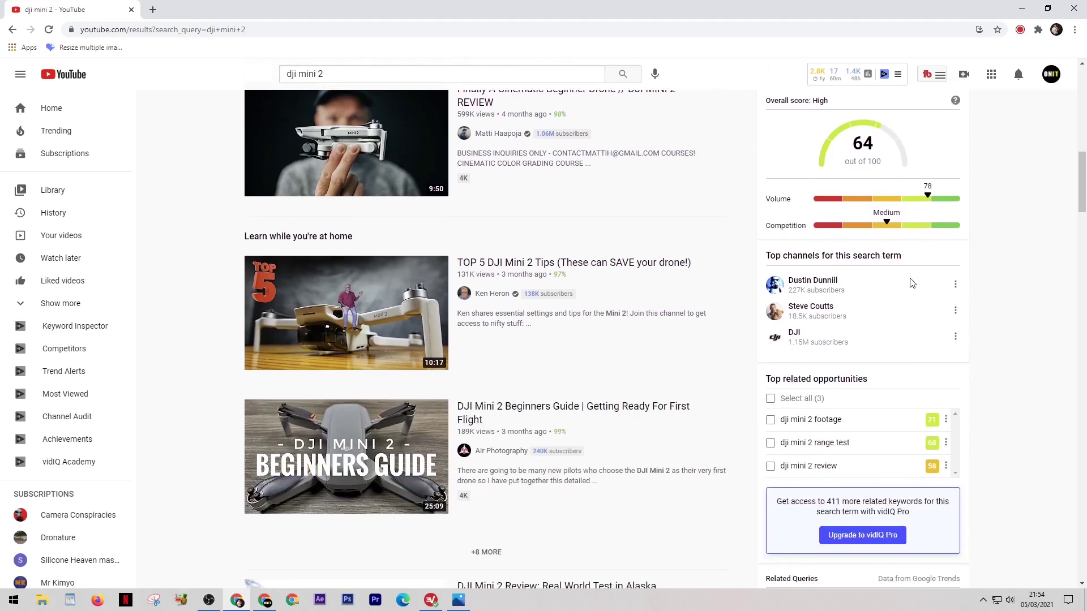
{"action": "scroll", "coordinate": [977, 376], "scroll_direction": "up", "scroll_amount": 3}
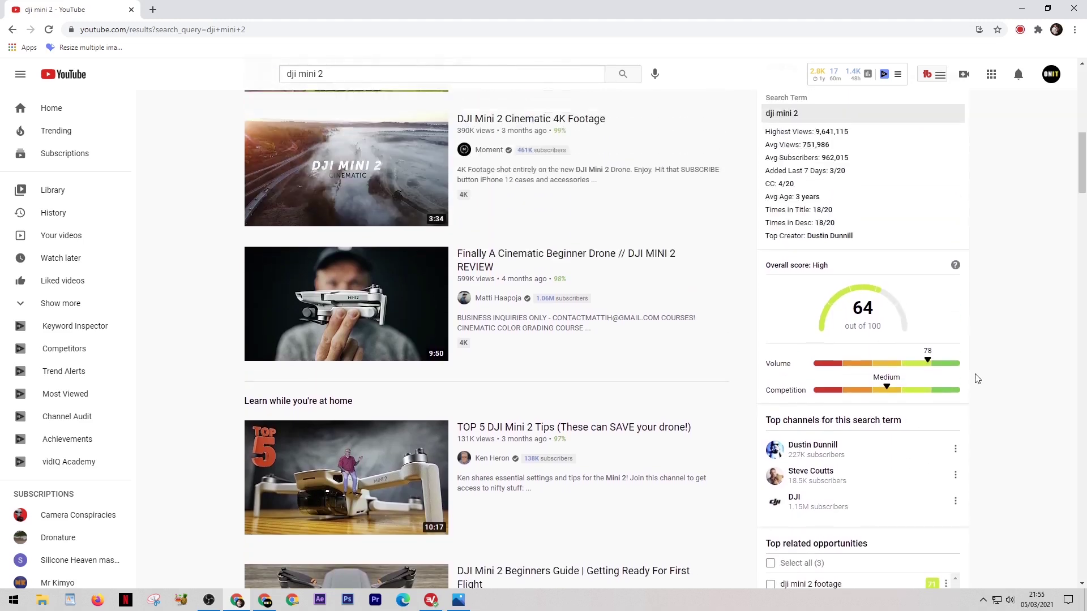
{"action": "scroll", "coordinate": [977, 378], "scroll_direction": "up", "scroll_amount": 1}
{"action": "scroll", "coordinate": [982, 368], "scroll_direction": "up", "scroll_amount": 1}
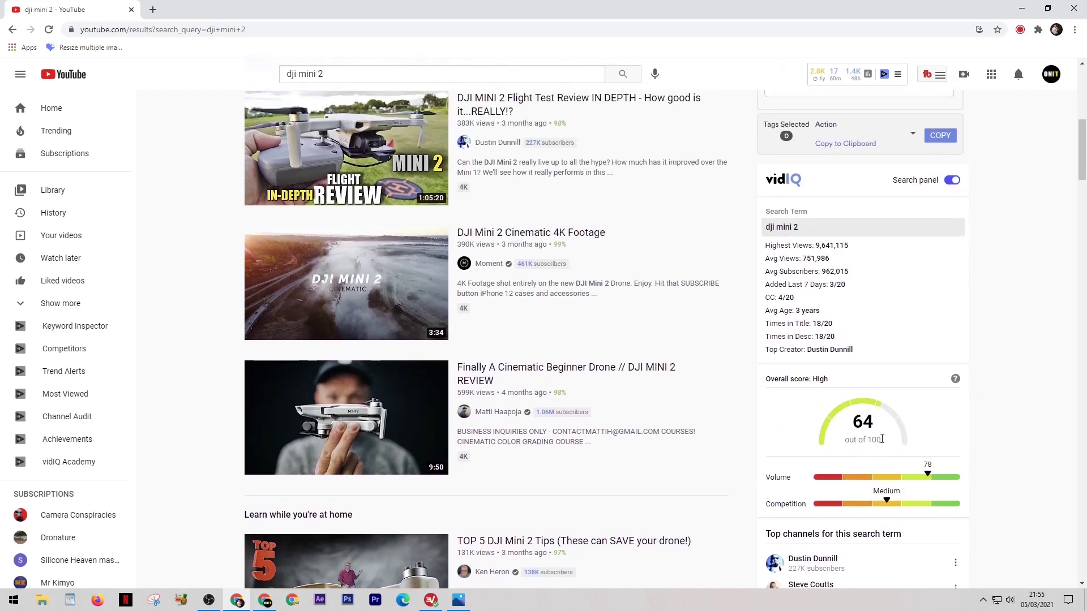
{"action": "scroll", "coordinate": [877, 420], "scroll_direction": "up", "scroll_amount": 8}
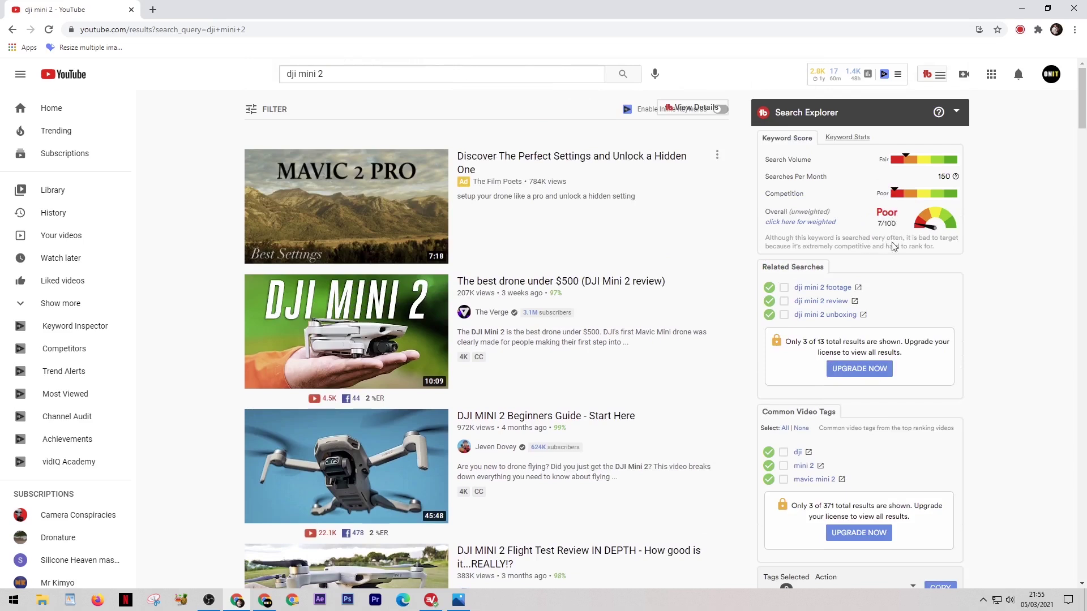
{"action": "scroll", "coordinate": [903, 218], "scroll_direction": "down", "scroll_amount": 5}
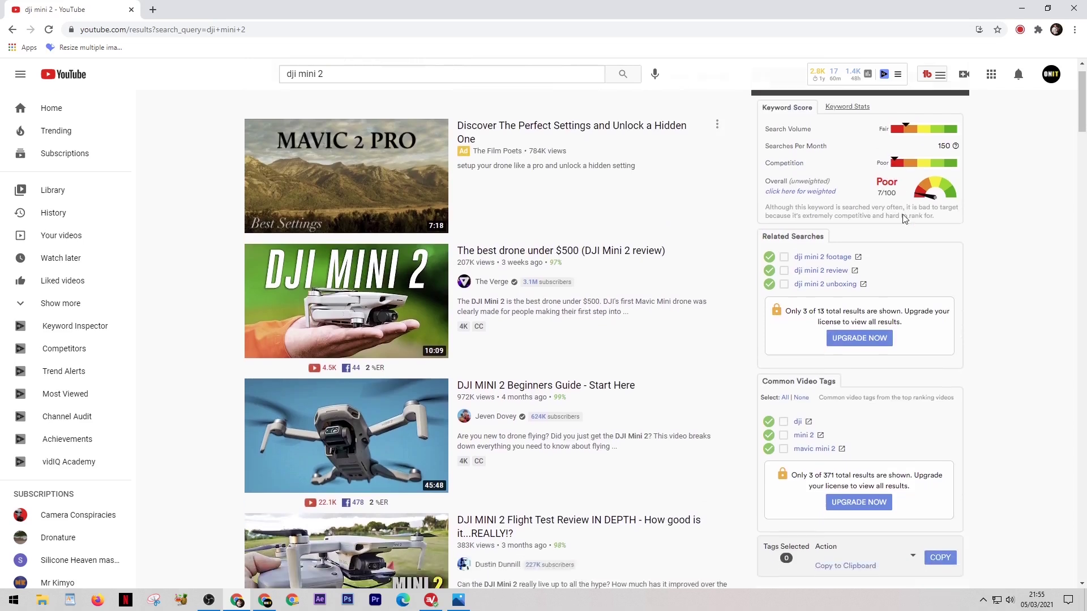
{"action": "scroll", "coordinate": [903, 218], "scroll_direction": "down", "scroll_amount": 4}
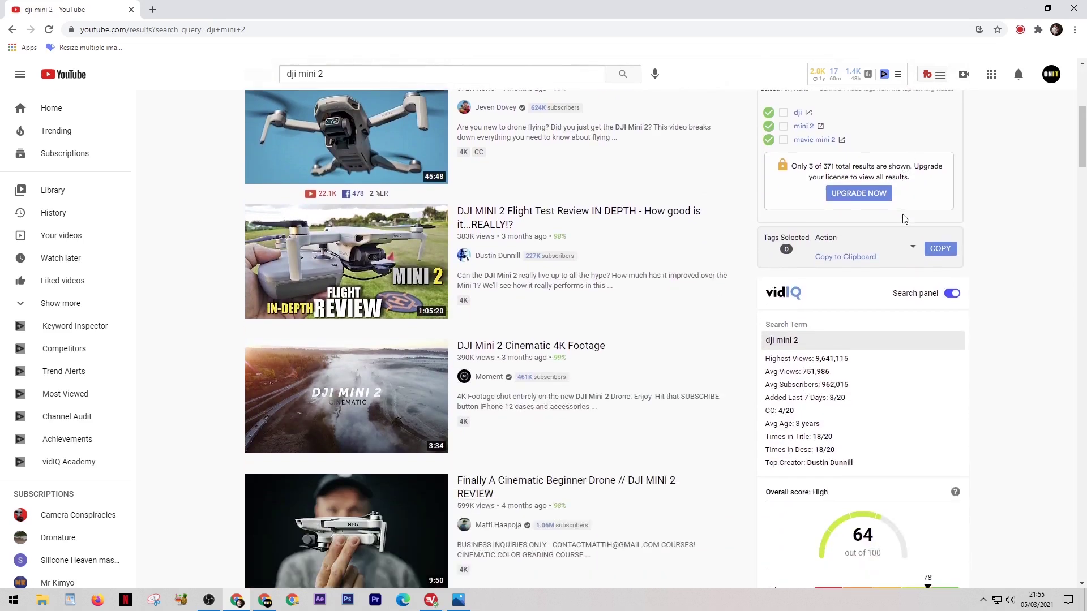
{"action": "scroll", "coordinate": [904, 218], "scroll_direction": "down", "scroll_amount": 1}
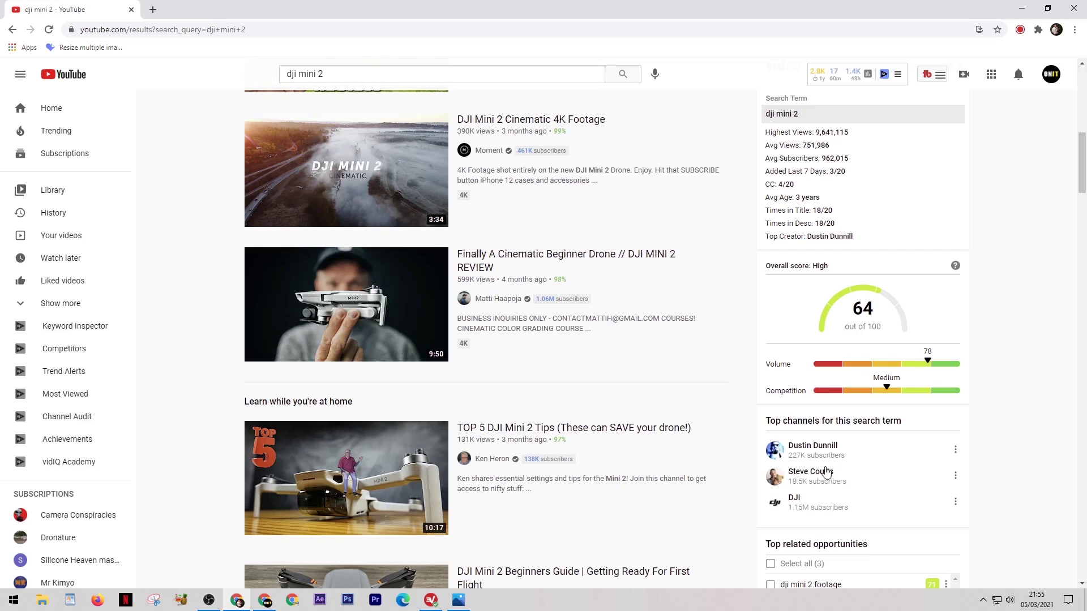
- Scroll further down the dji mini 2 results and open the vidIQ tools list
{"action": "scroll", "coordinate": [734, 403], "scroll_direction": "up", "scroll_amount": 10}
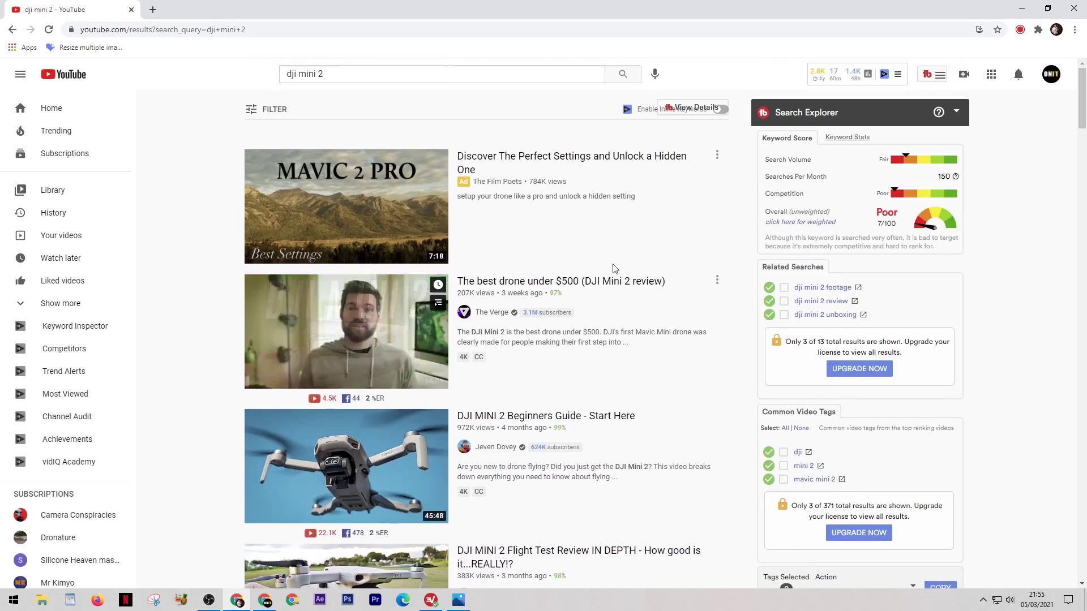
{"action": "scroll", "coordinate": [665, 202], "scroll_direction": "down", "scroll_amount": 2}
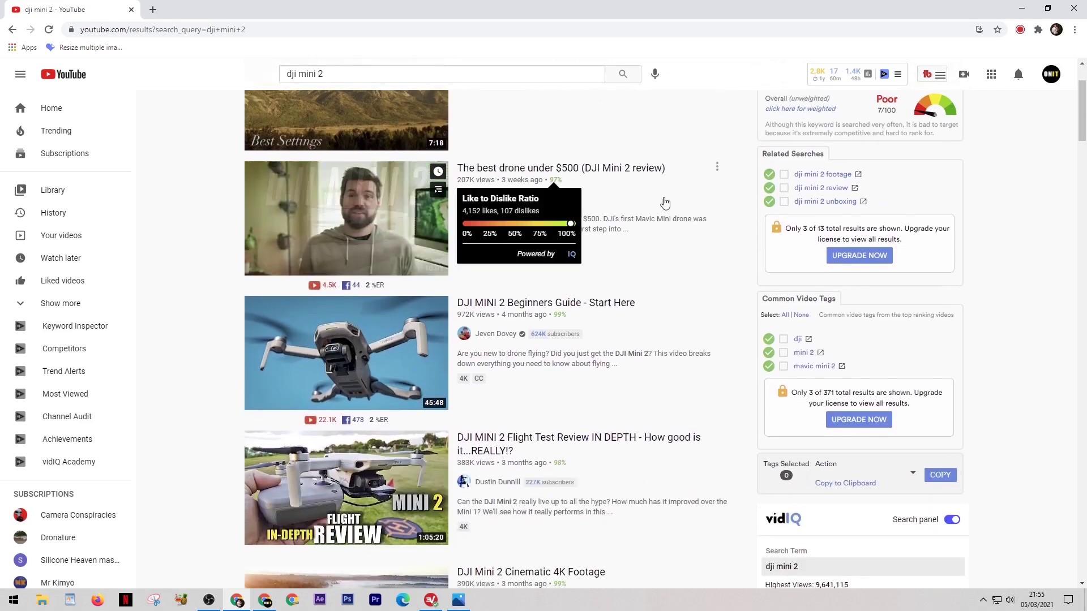
{"action": "scroll", "coordinate": [494, 238], "scroll_direction": "down", "scroll_amount": 2}
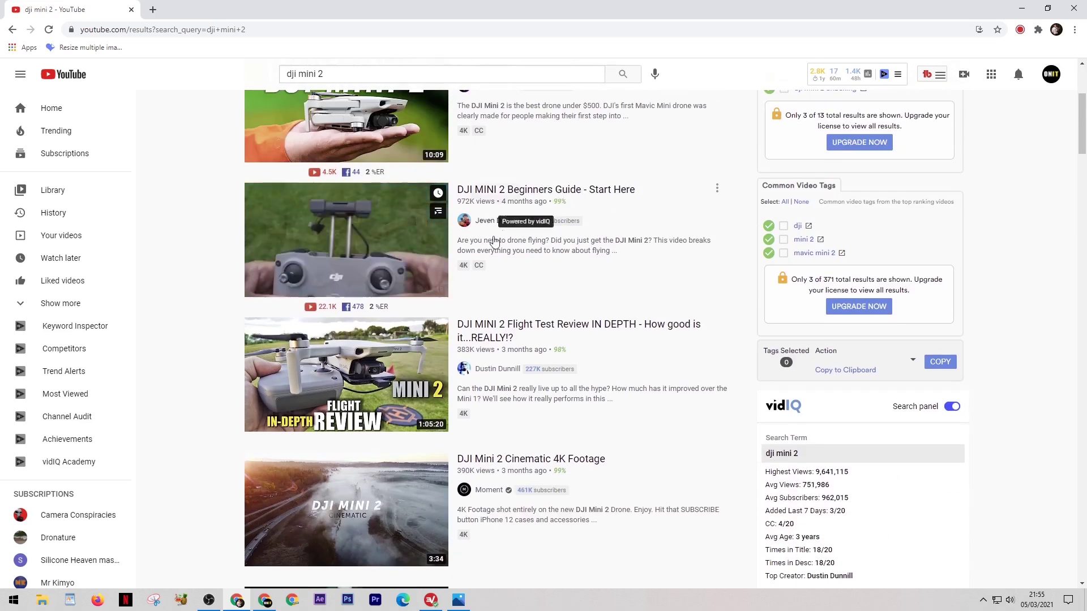
{"action": "scroll", "coordinate": [566, 245], "scroll_direction": "down", "scroll_amount": 1}
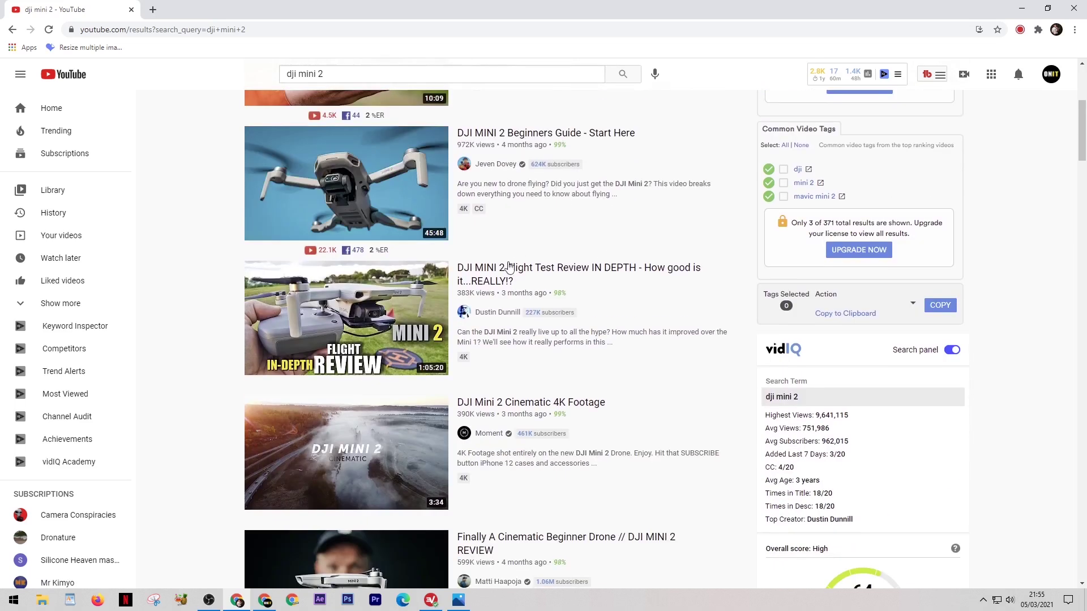
{"action": "mouse_move", "coordinate": [509, 267]}
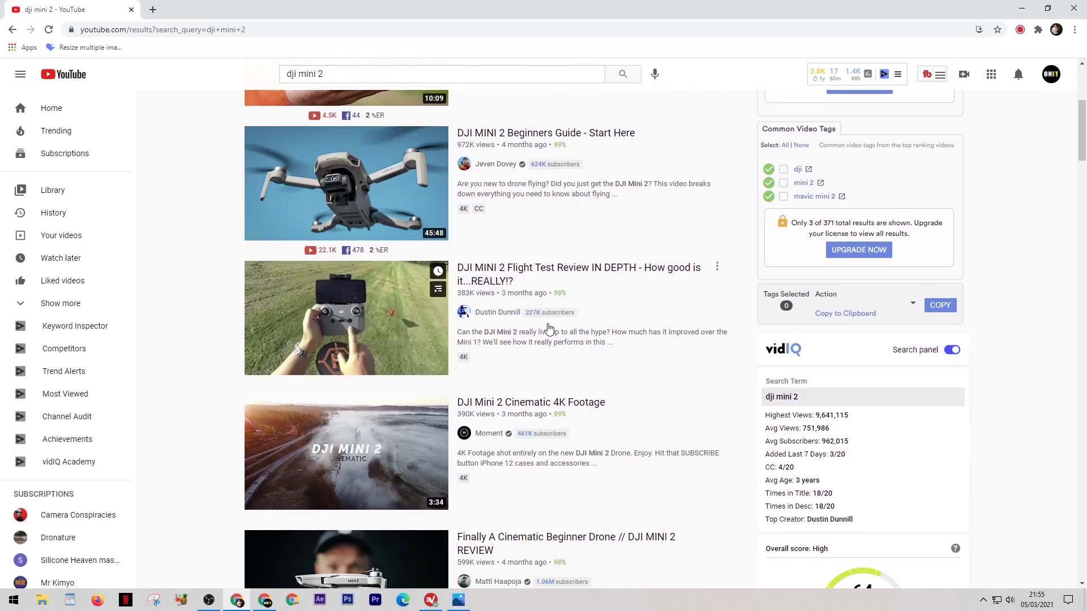
{"action": "scroll", "coordinate": [694, 369], "scroll_direction": "down", "scroll_amount": 4}
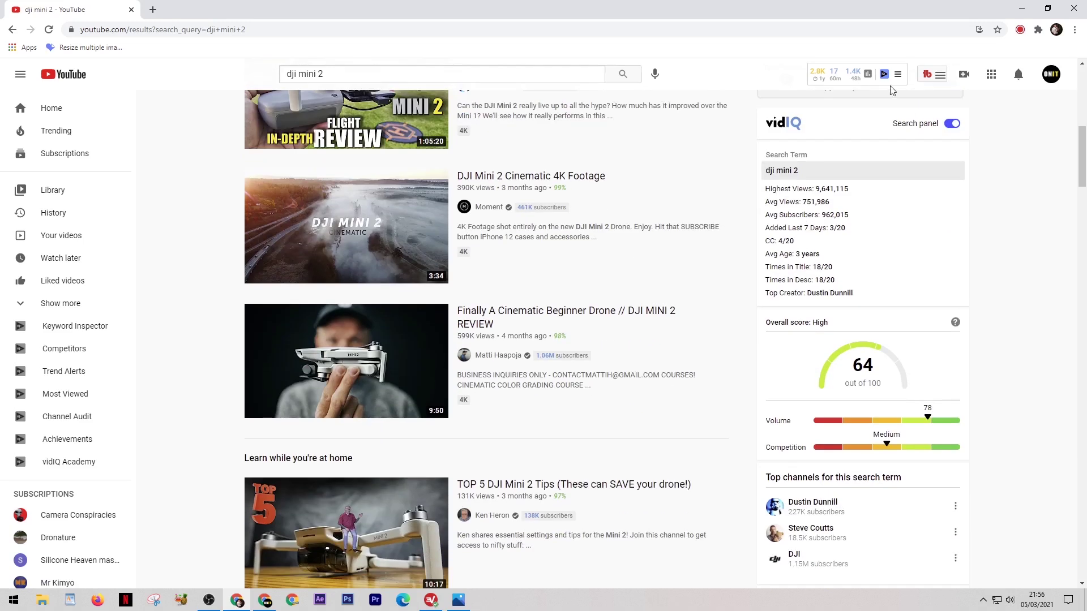
{"action": "left_click", "coordinate": [897, 77]}
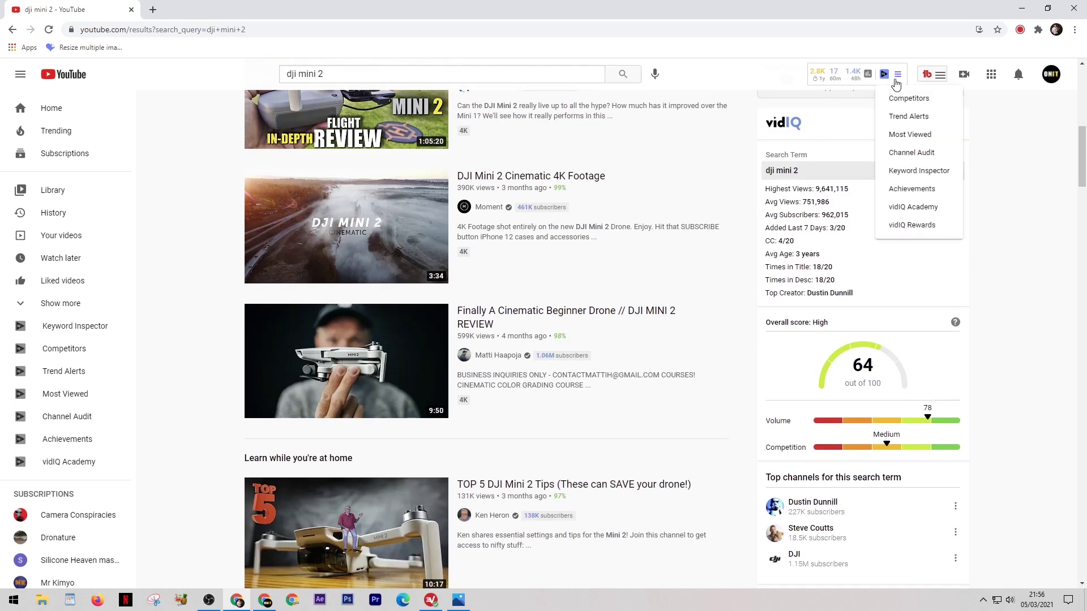
- Check 'dji mini 2' in vidIQ's Keyword Inspector, reviewing its 64/100 score and related keywords
{"action": "left_click", "coordinate": [906, 171]}
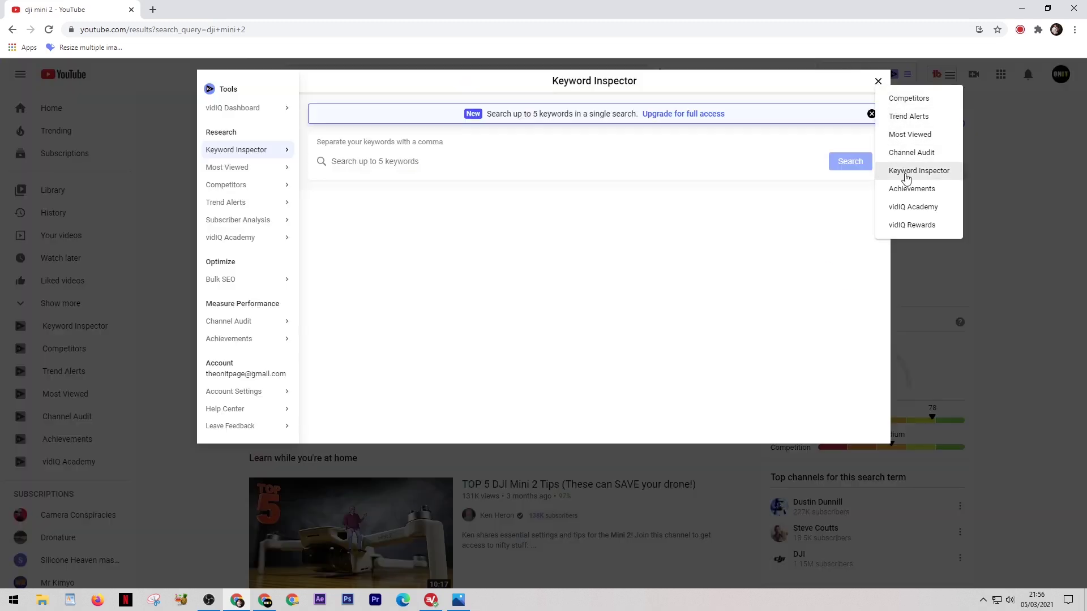
{"action": "left_click", "coordinate": [412, 162]}
{"action": "type", "text": "dji mini 2"}
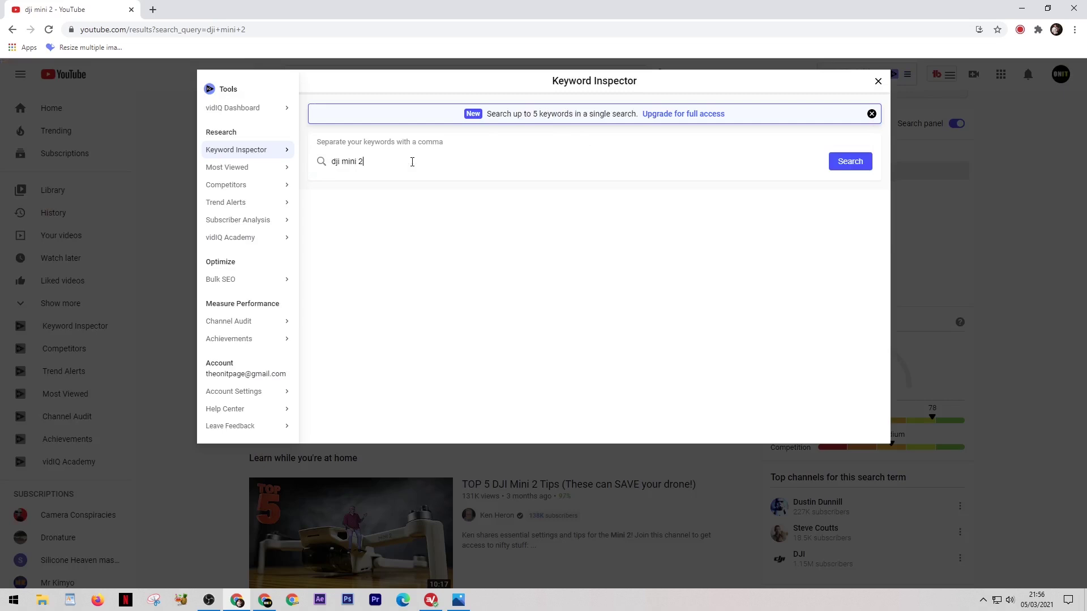
{"action": "key", "text": "Return"}
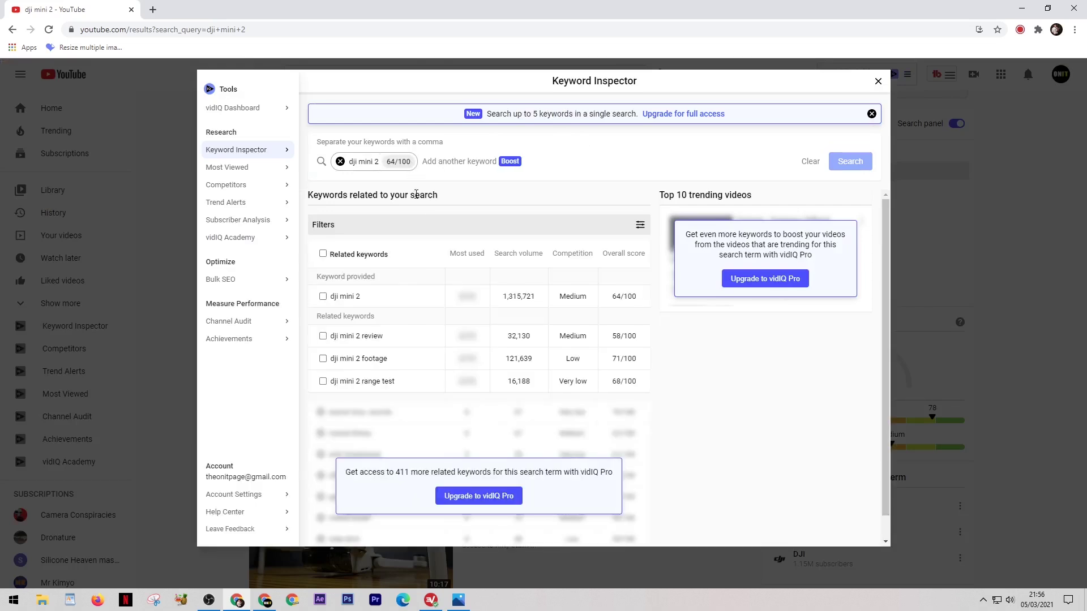
{"action": "scroll", "coordinate": [442, 267], "scroll_direction": "down", "scroll_amount": 1}
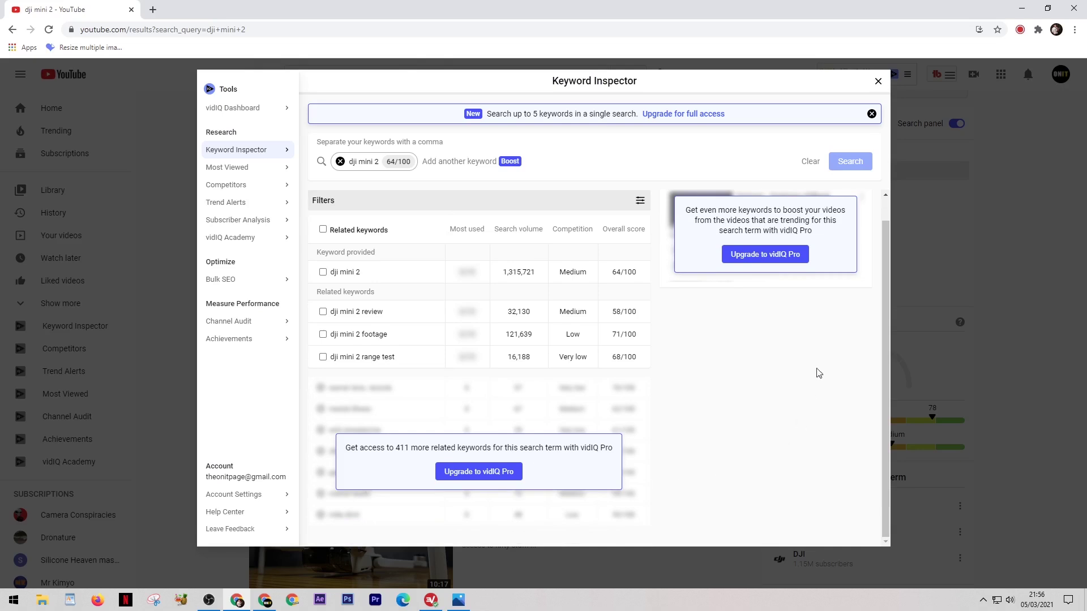
{"action": "mouse_move", "coordinate": [593, 265]}
{"action": "mouse_move", "coordinate": [562, 273]}
- Close the Keyword Inspector and show TubeBuddy's Search Explorer stats: 150 monthly searches, 22/28 titles
{"action": "left_click", "coordinate": [878, 83]}
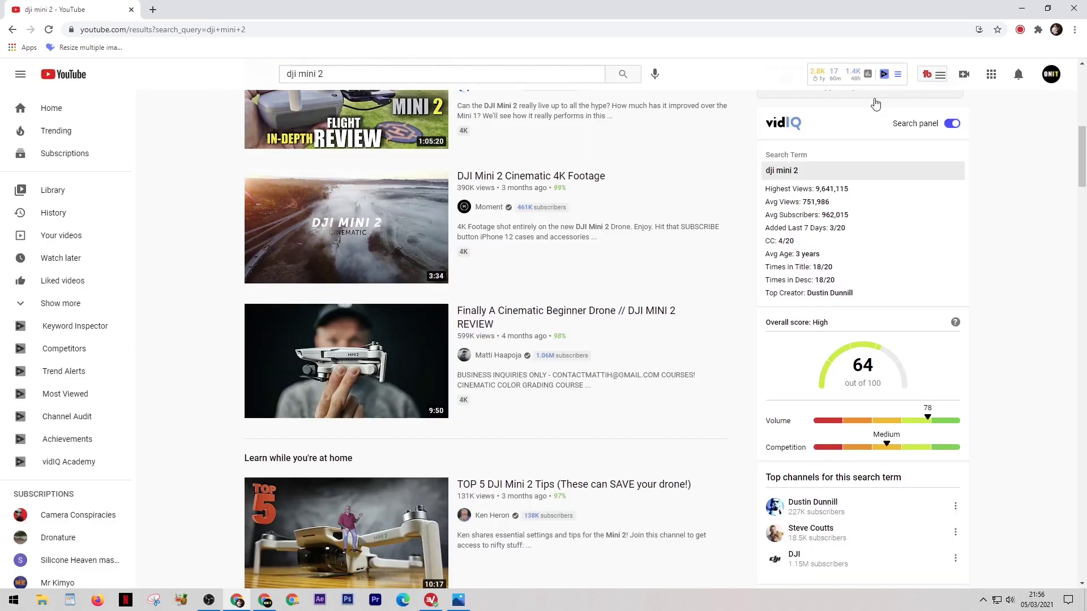
{"action": "scroll", "coordinate": [886, 358], "scroll_direction": "up", "scroll_amount": 11}
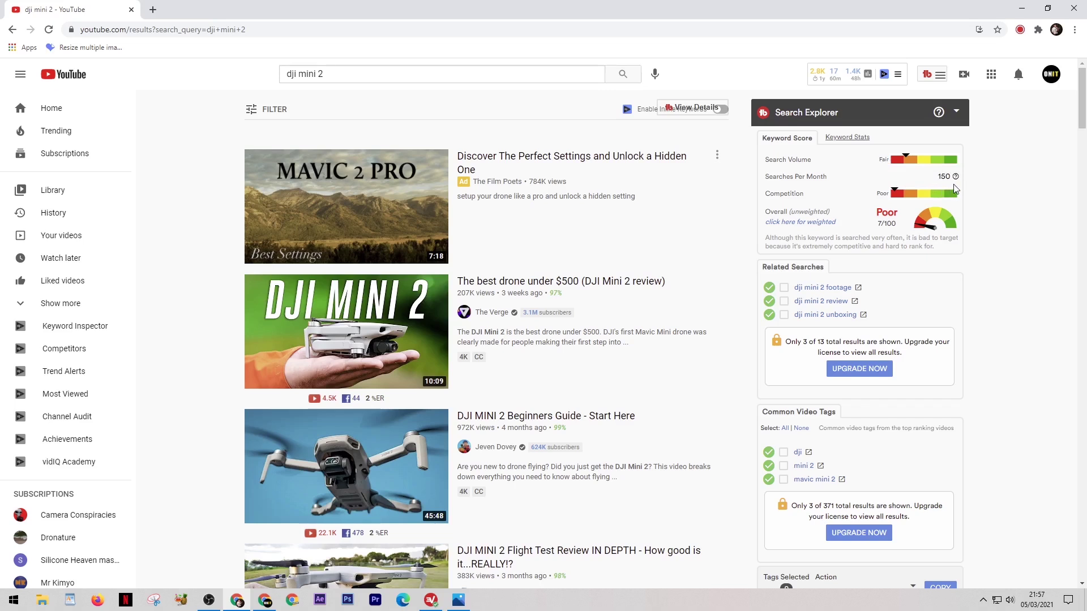
{"action": "mouse_move", "coordinate": [958, 178]}
{"action": "left_click", "coordinate": [848, 138]}
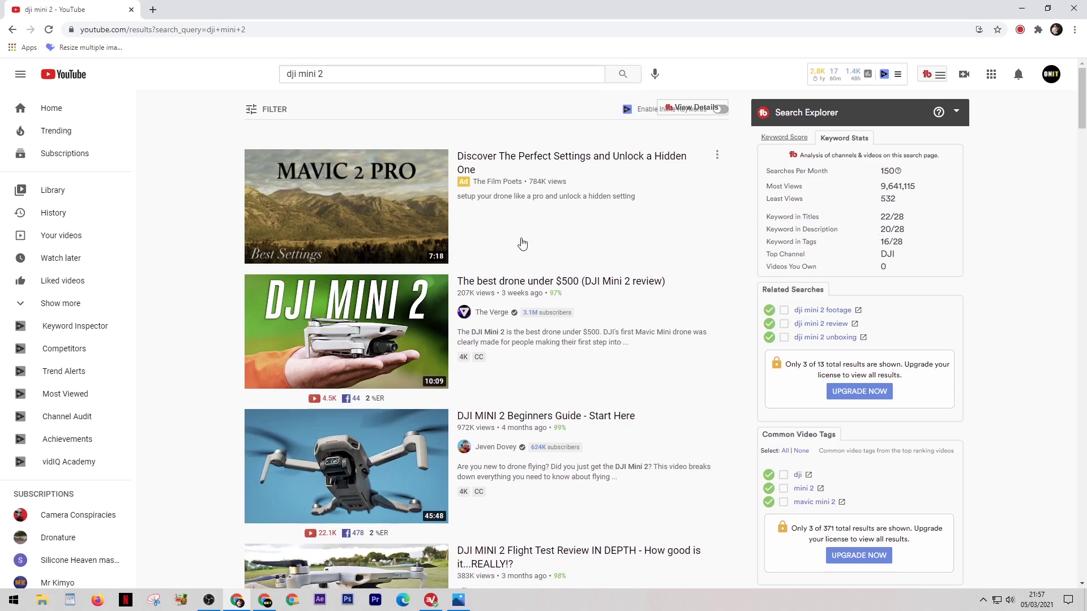
- Compare vidIQ's panel with TubeBuddy's Keyword Score view, then minimize the browser to the desktop
{"action": "scroll", "coordinate": [524, 241], "scroll_direction": "down", "scroll_amount": 5}
{"action": "scroll", "coordinate": [528, 232], "scroll_direction": "down", "scroll_amount": 10}
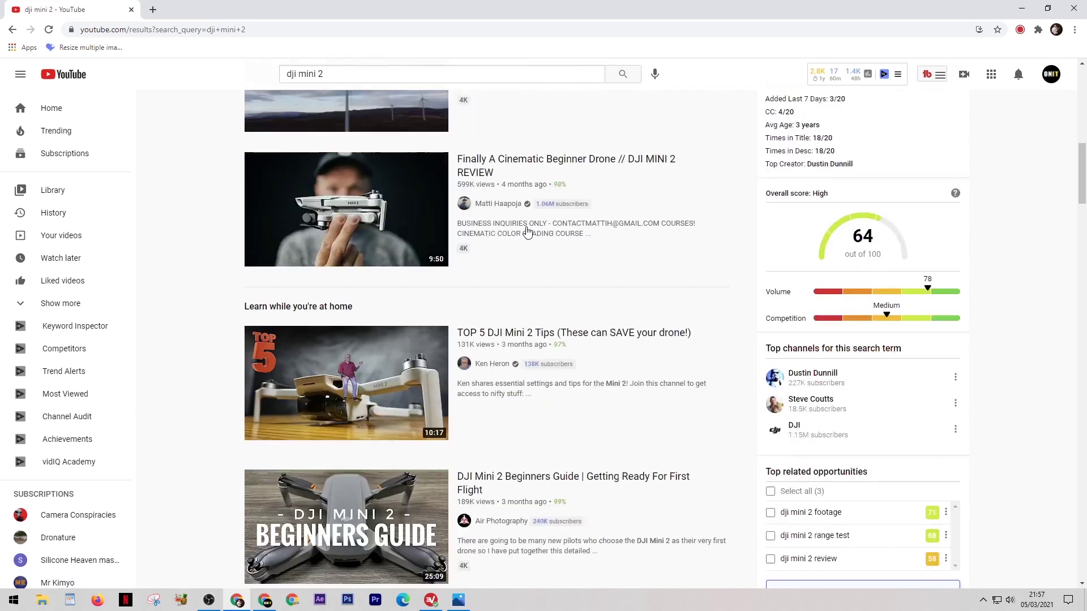
{"action": "scroll", "coordinate": [524, 443], "scroll_direction": "down", "scroll_amount": 2}
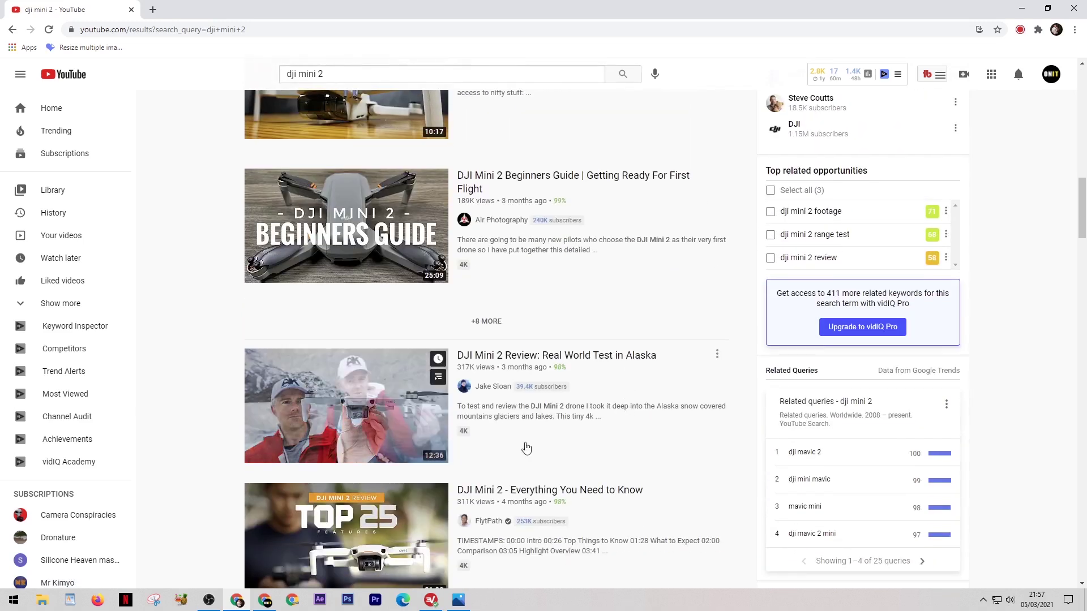
{"action": "scroll", "coordinate": [559, 400], "scroll_direction": "up", "scroll_amount": 2}
{"action": "scroll", "coordinate": [559, 400], "scroll_direction": "up", "scroll_amount": 7}
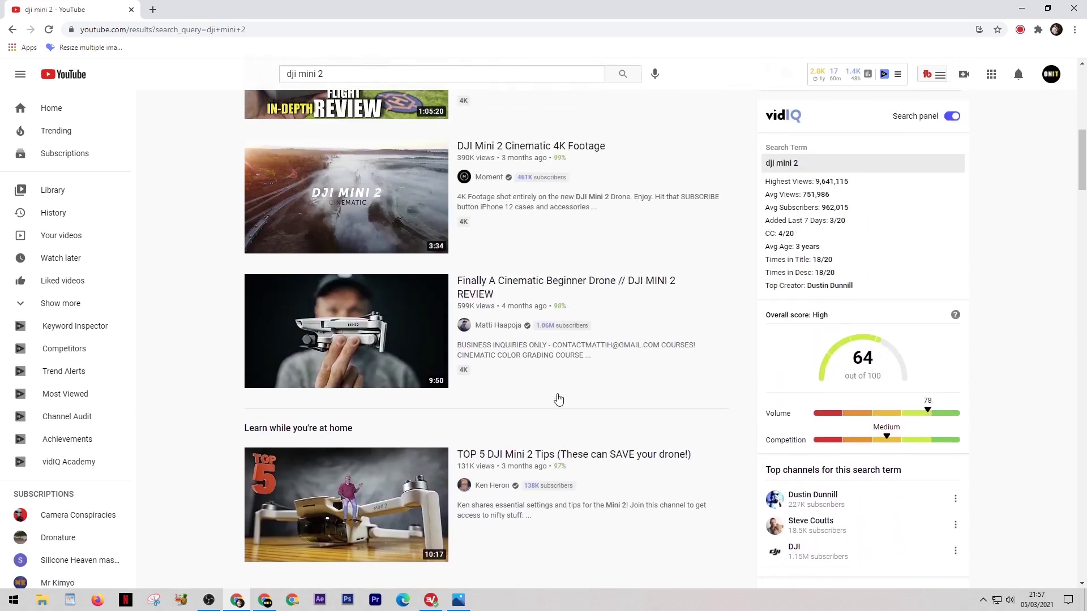
{"action": "scroll", "coordinate": [559, 395], "scroll_direction": "up", "scroll_amount": 8}
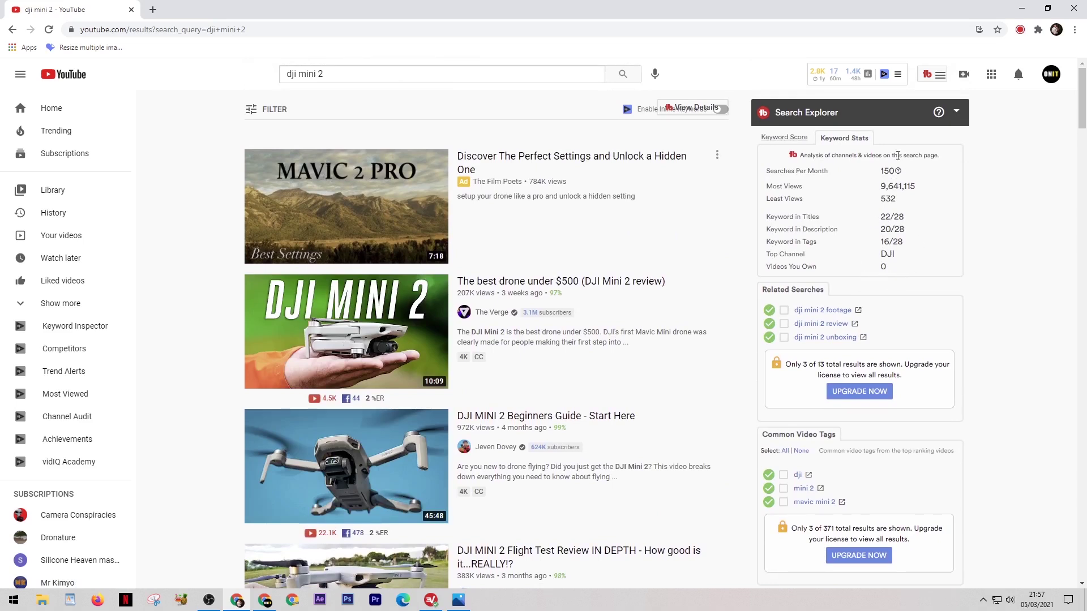
{"action": "left_click", "coordinate": [804, 146]}
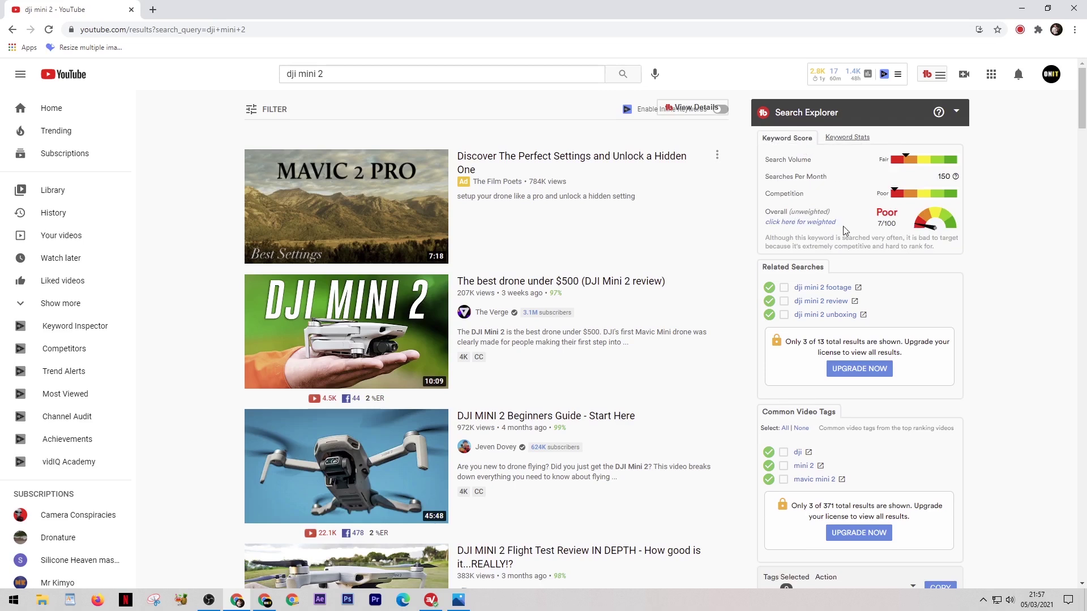
{"action": "key", "text": "super+d"}
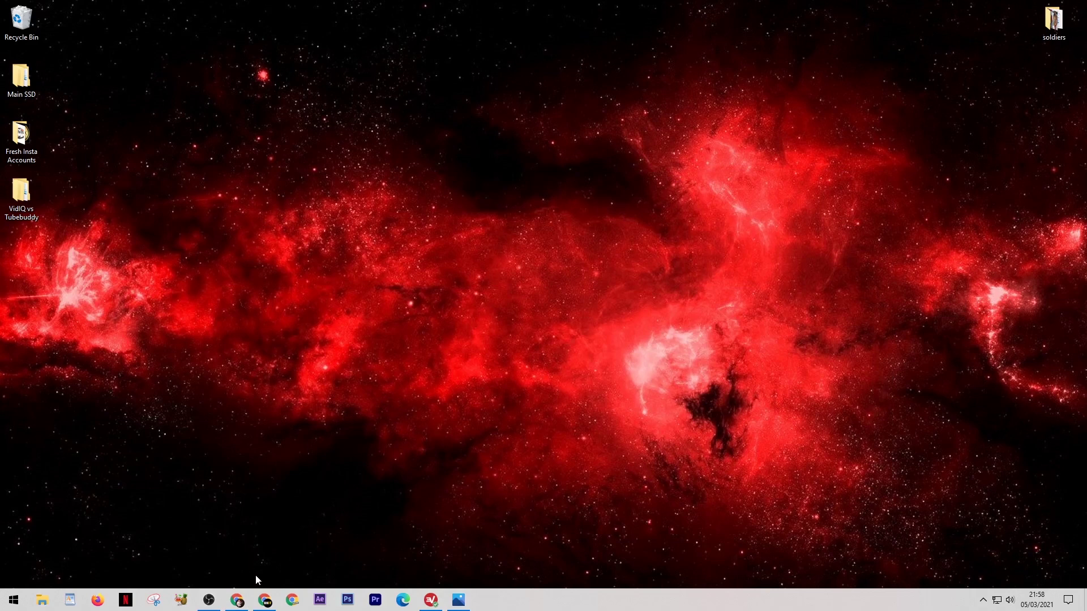
- Restore Chrome and browse the TubeBuddy homepage, 'Your best friend on the road to YouTube success'
{"action": "left_click", "coordinate": [266, 603]}
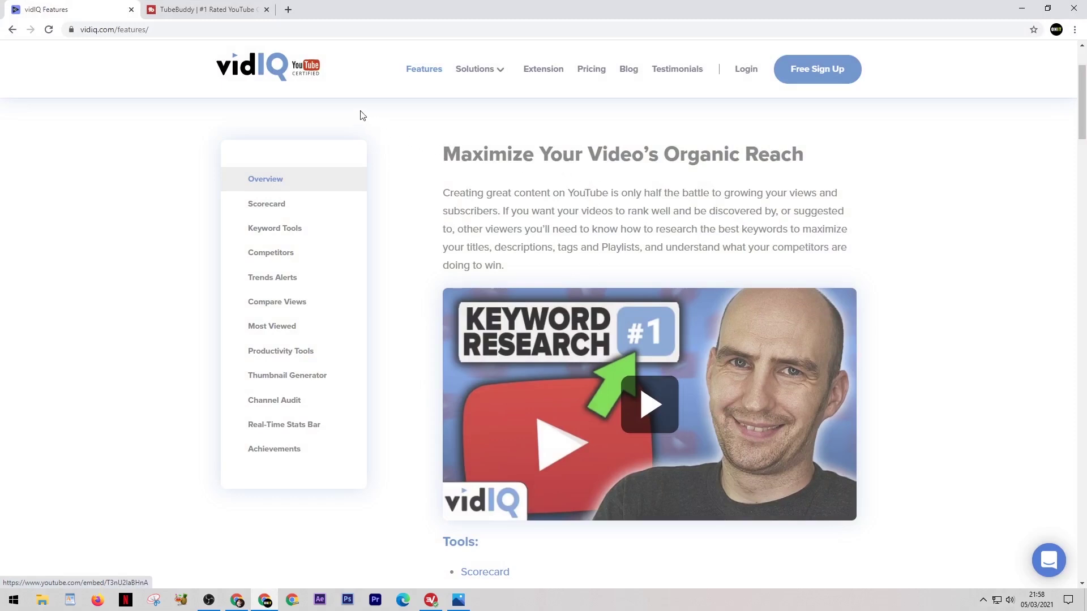
{"action": "left_click", "coordinate": [223, 8]}
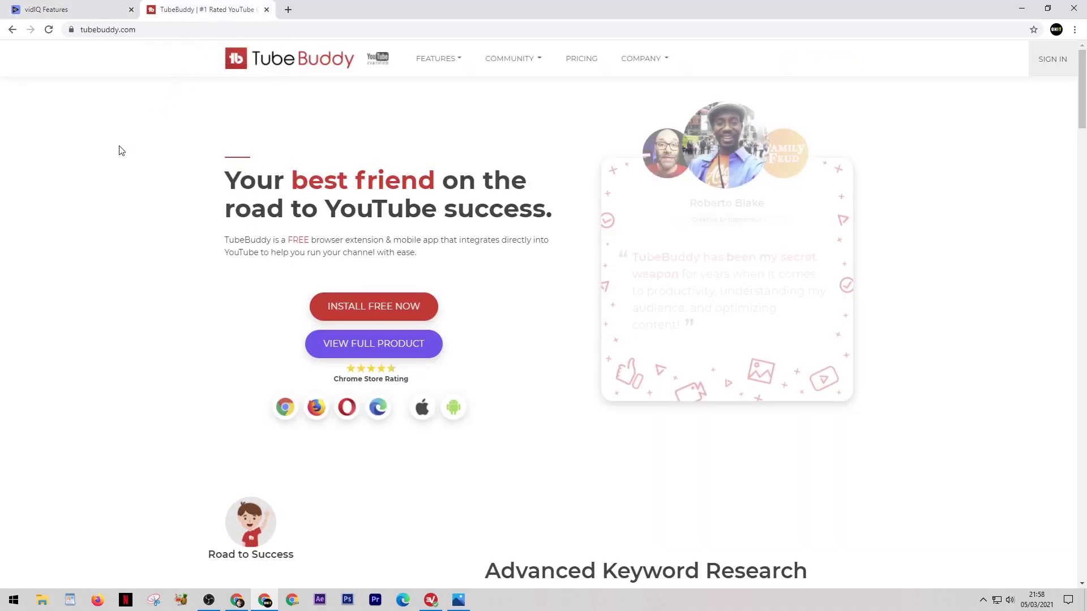
{"action": "scroll", "coordinate": [118, 154], "scroll_direction": "down", "scroll_amount": 1}
{"action": "scroll", "coordinate": [103, 181], "scroll_direction": "down", "scroll_amount": 1}
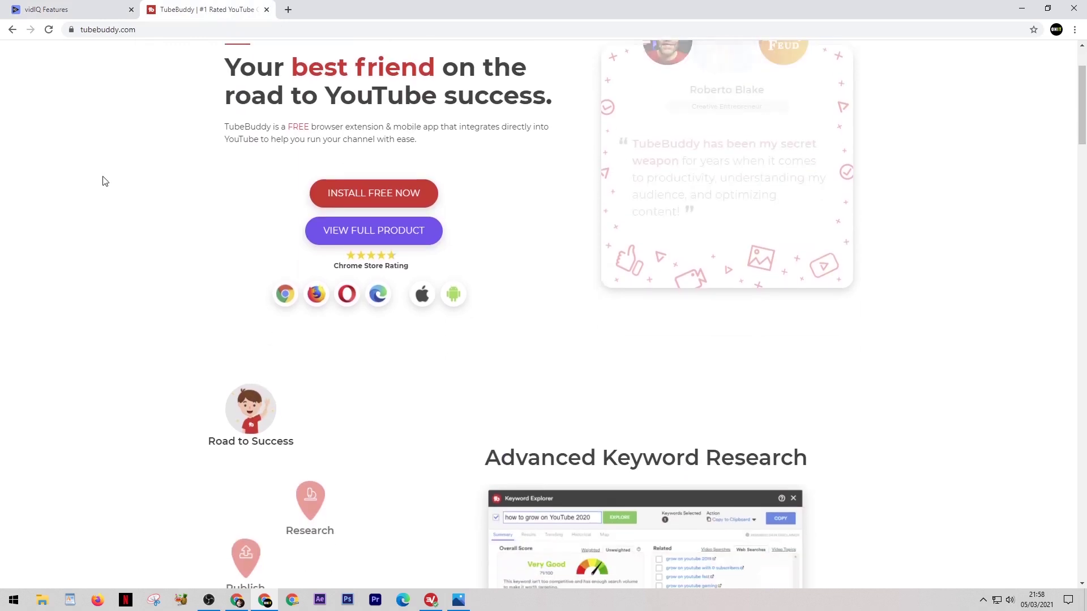
{"action": "scroll", "coordinate": [108, 185], "scroll_direction": "down", "scroll_amount": 1}
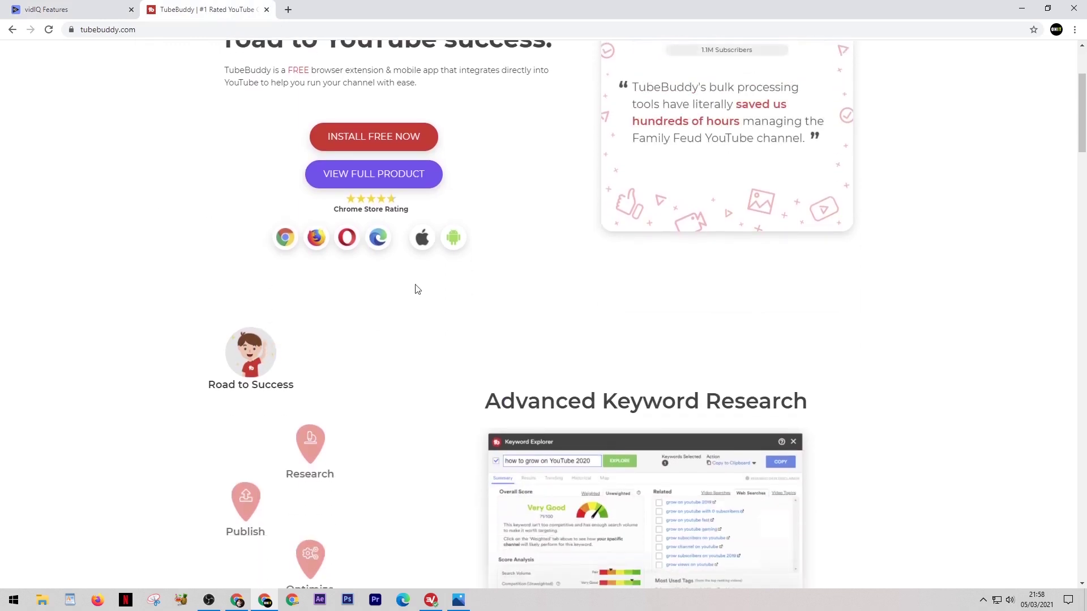
{"action": "scroll", "coordinate": [595, 338], "scroll_direction": "up", "scroll_amount": 3}
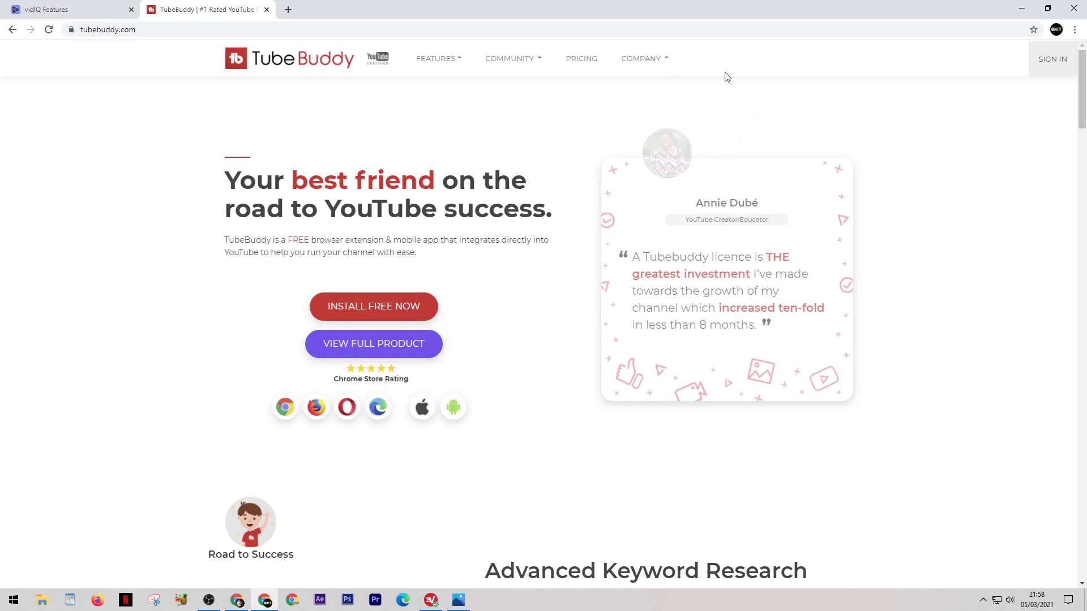
- Minimize Chrome so the desktop and its folder icons are showing
{"action": "left_click", "coordinate": [1021, 10]}
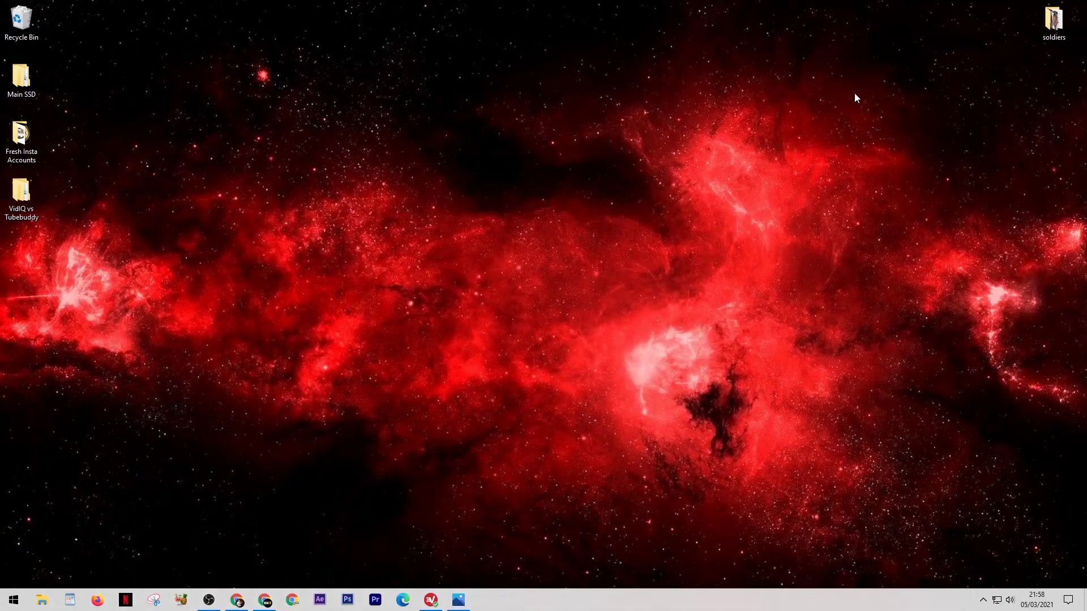